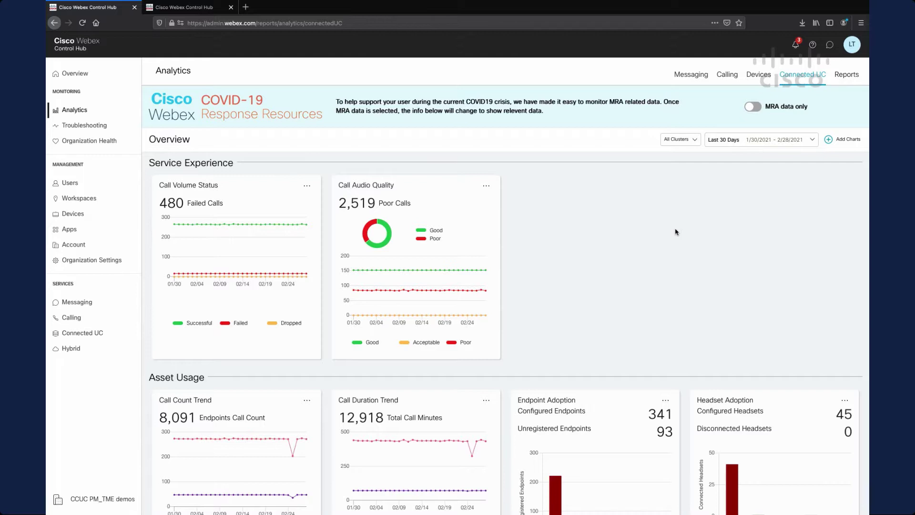
Step: Filter the Connected UC analytics overview to RemoteCluster, and restore the cluster filter to All Clusters
click(678, 140)
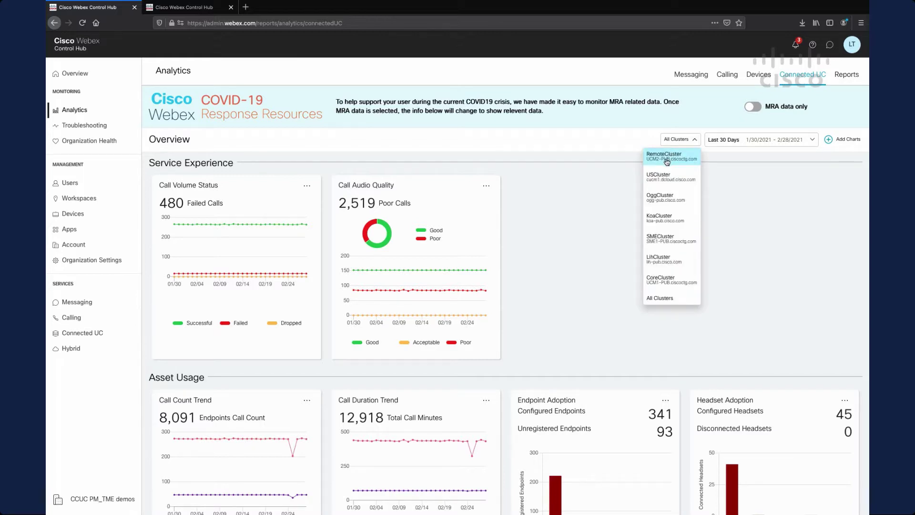
click(667, 160)
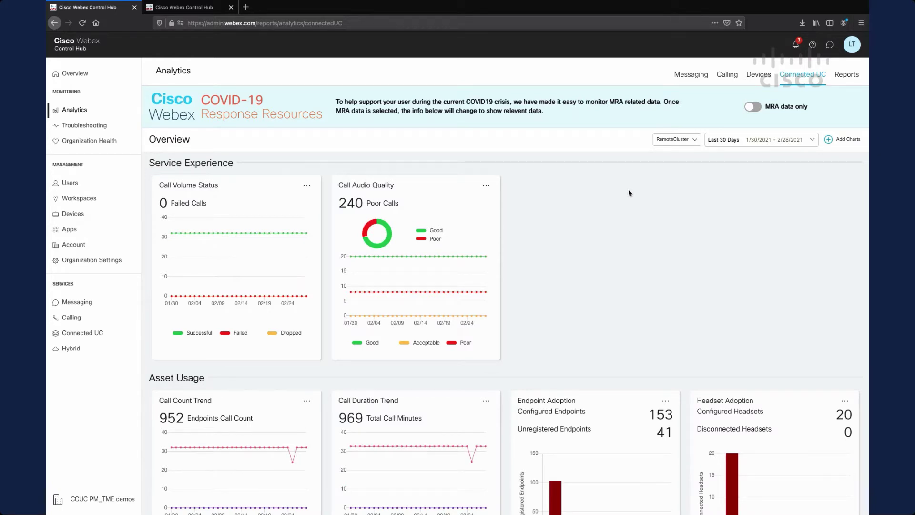
click(686, 143)
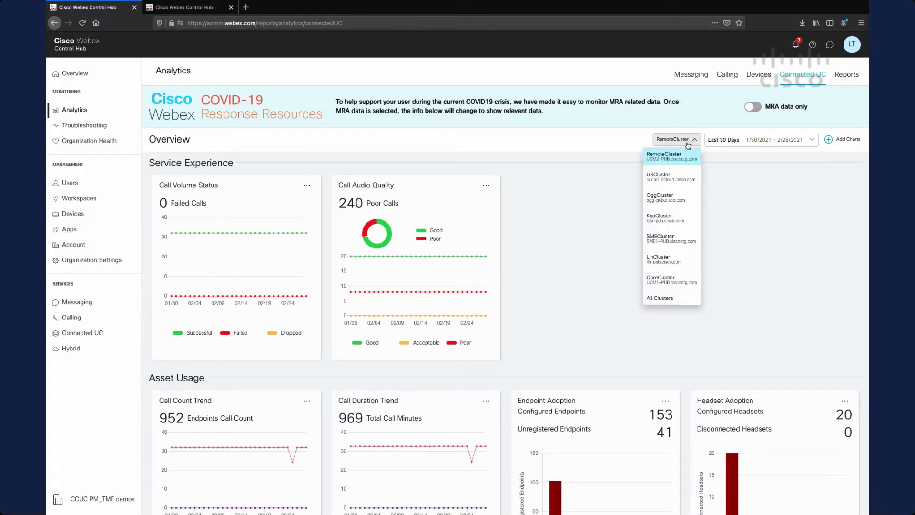
click(664, 298)
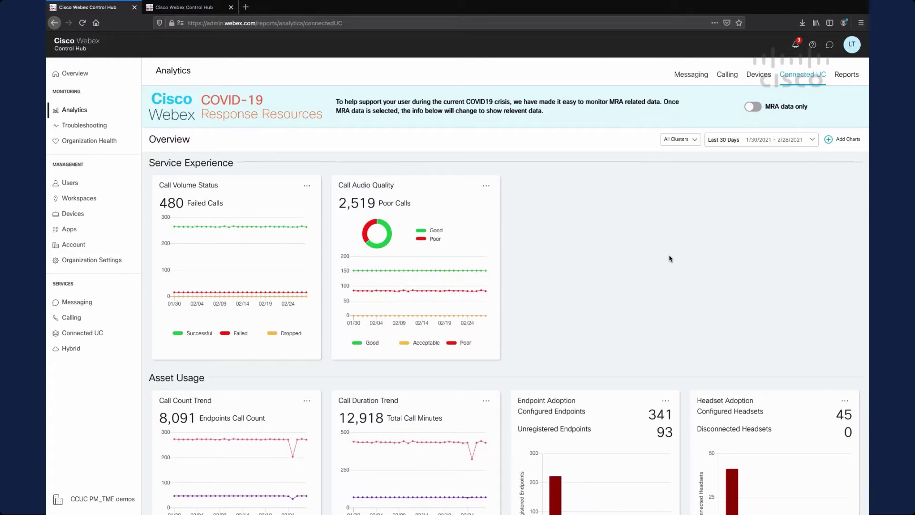
Step: Set the overview's date range to Last 12 Months, and switch it back to Last 30 Days
click(751, 141)
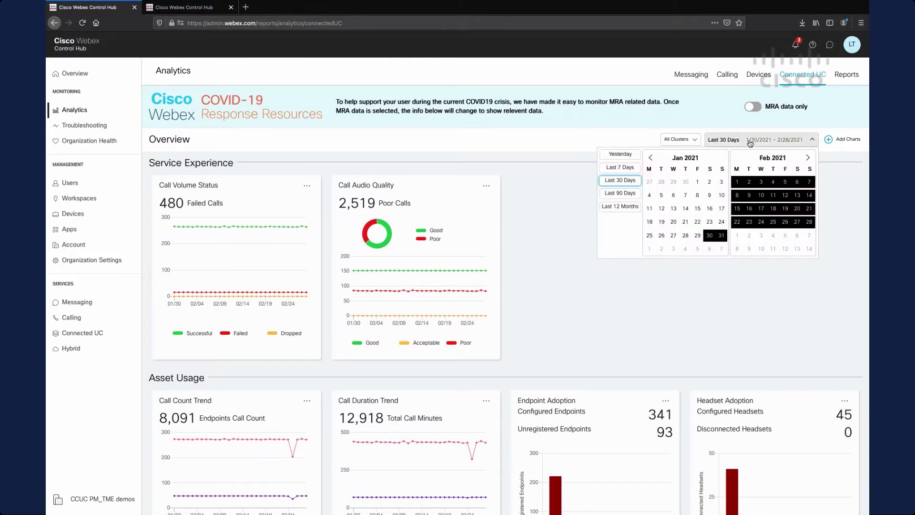
click(622, 206)
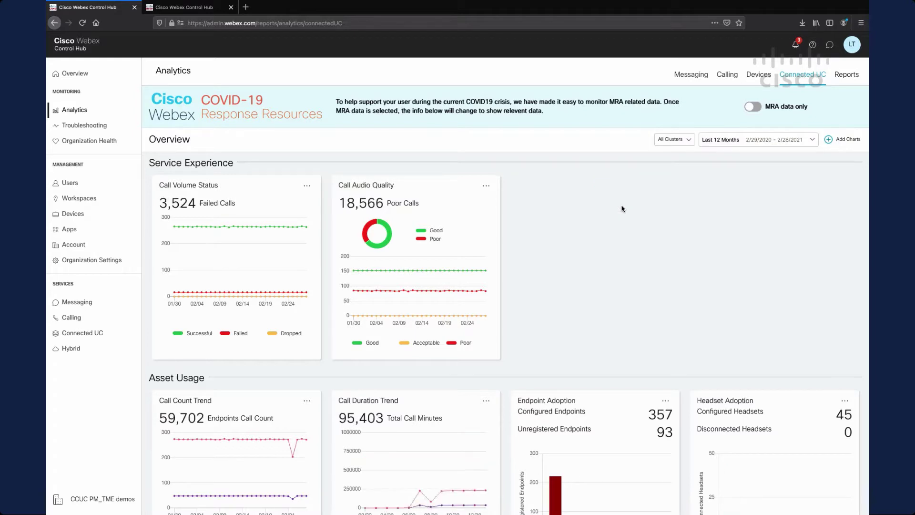
click(720, 143)
click(625, 183)
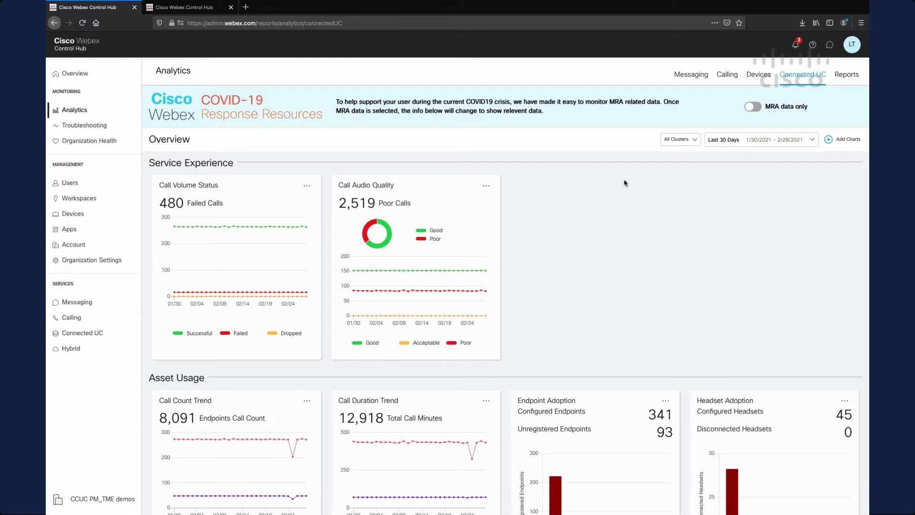
Step: Restrict the overview to MRA data only, and turn that restriction off again
click(756, 108)
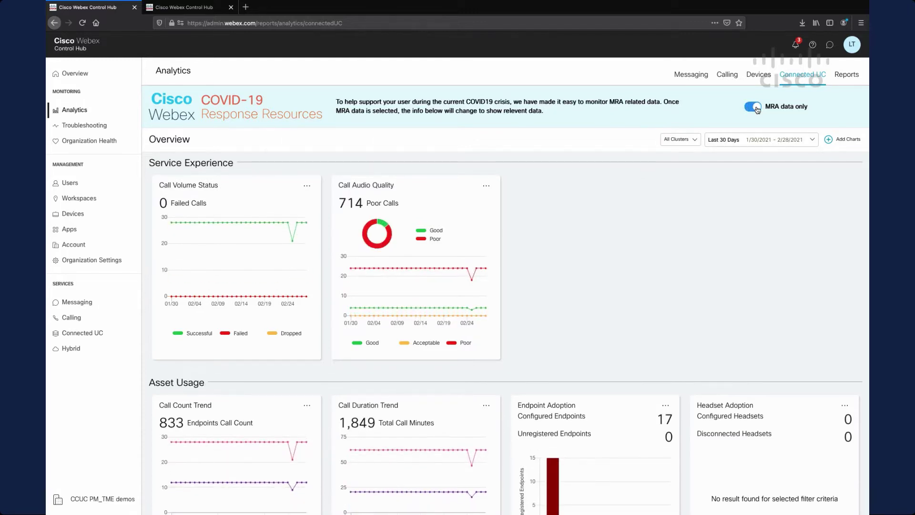
click(755, 108)
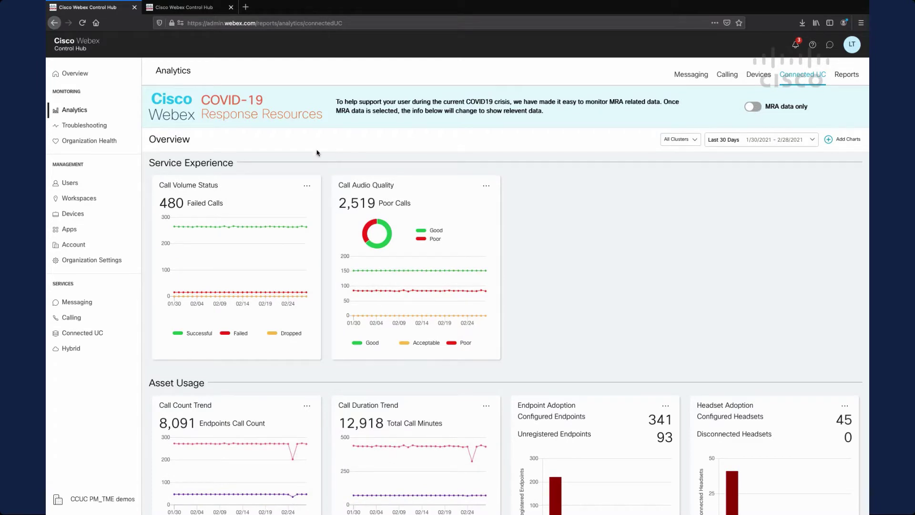
Step: Open the Call Volume Status details from Service Experience and review all of its charts
click(212, 201)
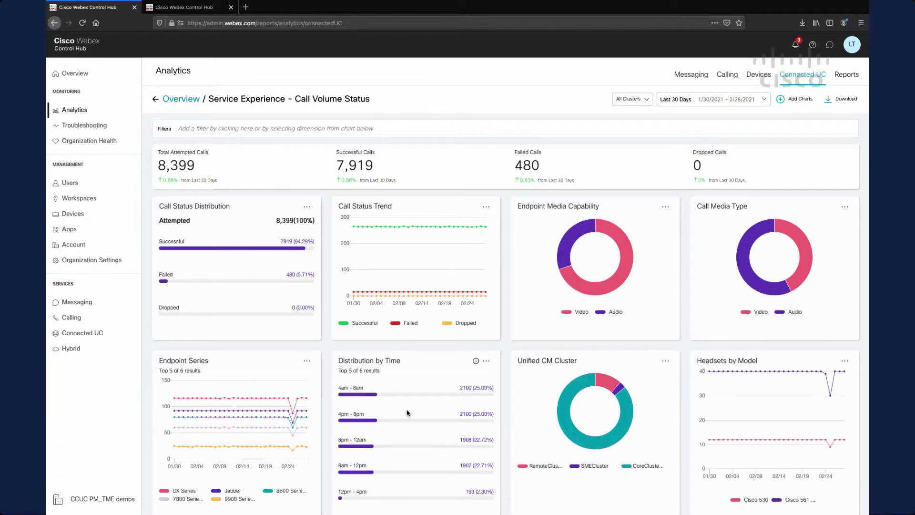
scroll(408, 413, down, 5)
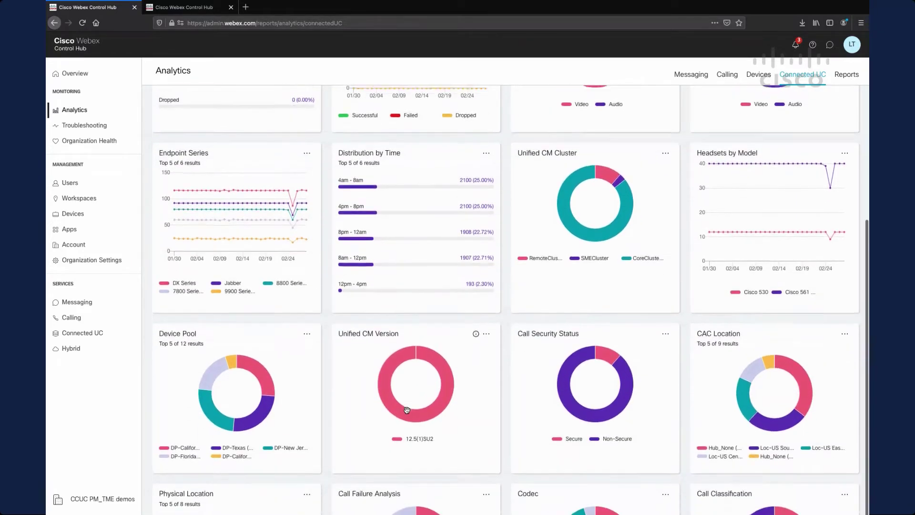
scroll(407, 410, down, 3)
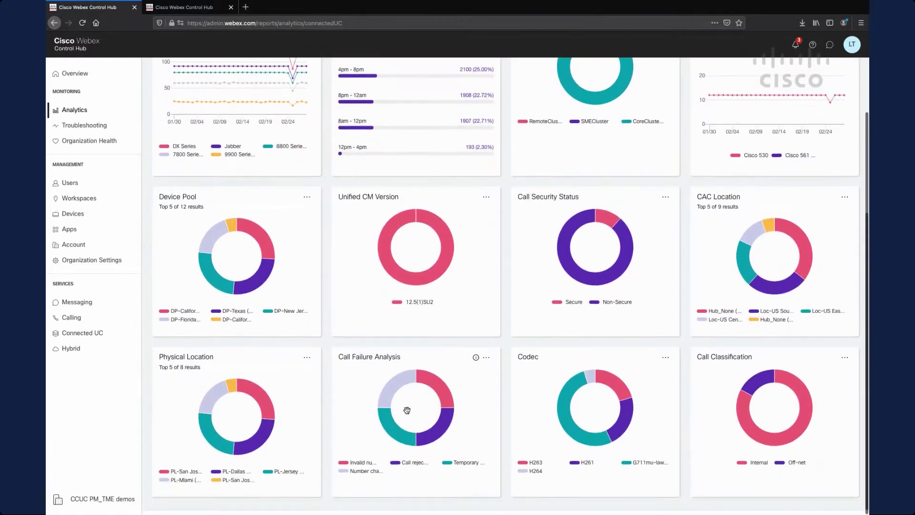
scroll(406, 410, up, 6)
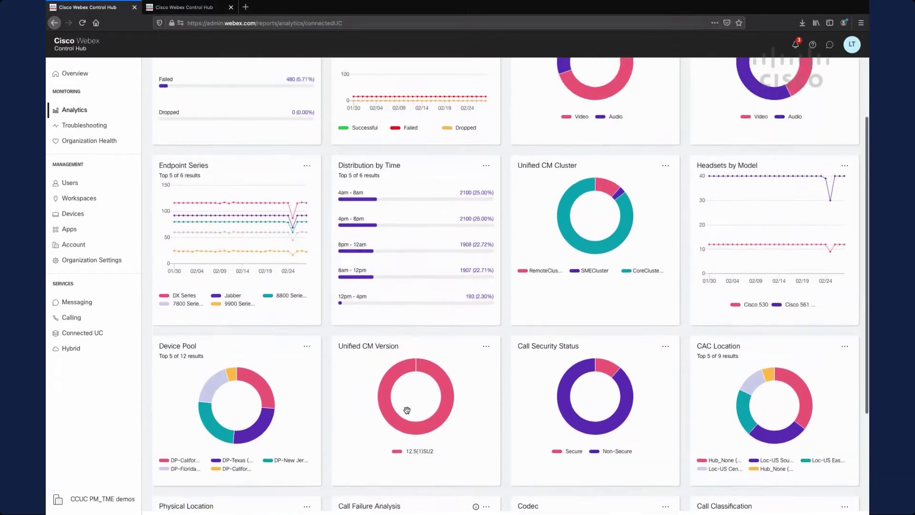
scroll(407, 410, up, 2)
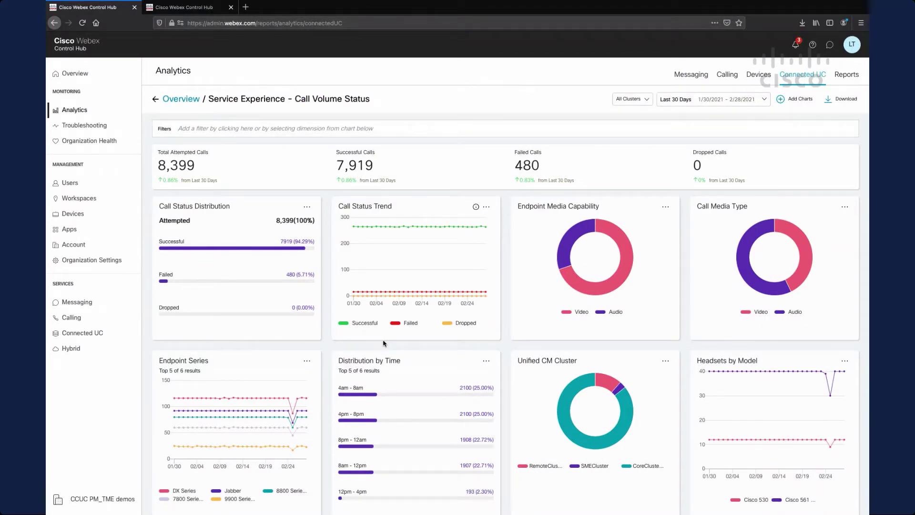
Step: Swap the Call Status Trend card with Endpoint Media Capability, and remove the Endpoint Media Capability card
drag(429, 253, 642, 251)
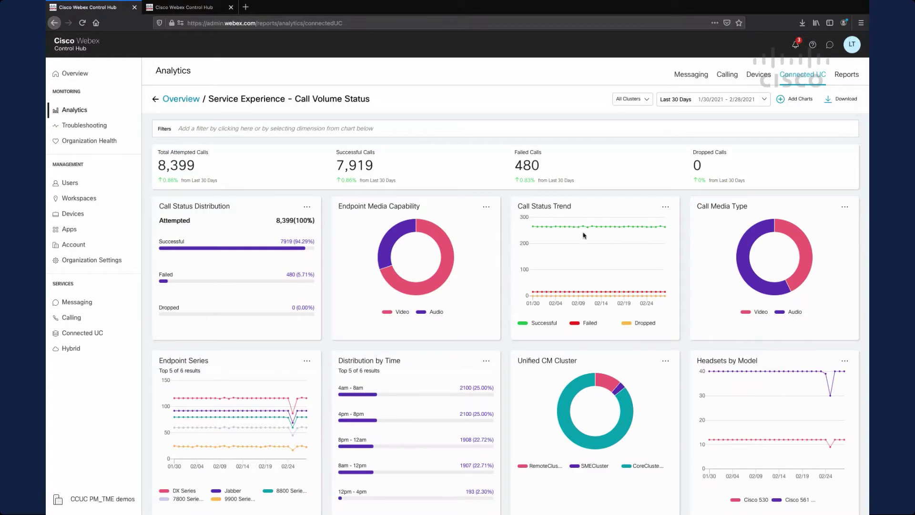
click(487, 210)
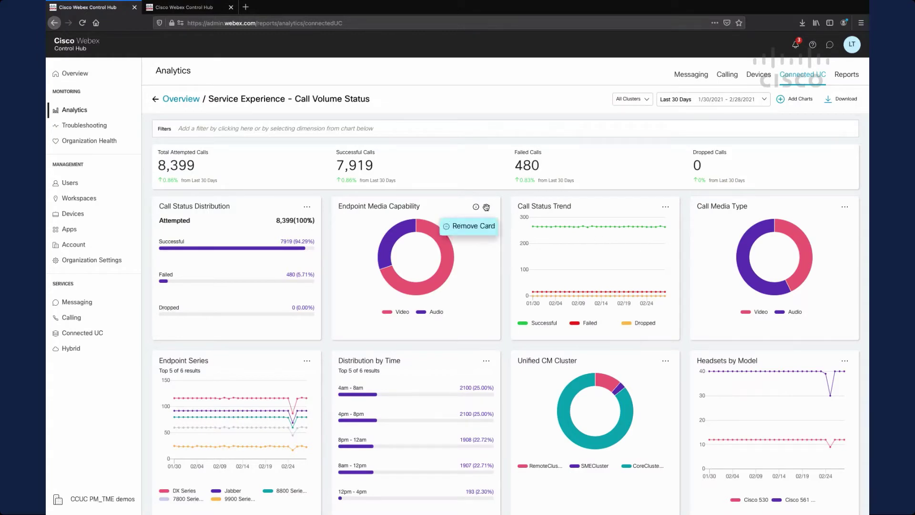
click(475, 230)
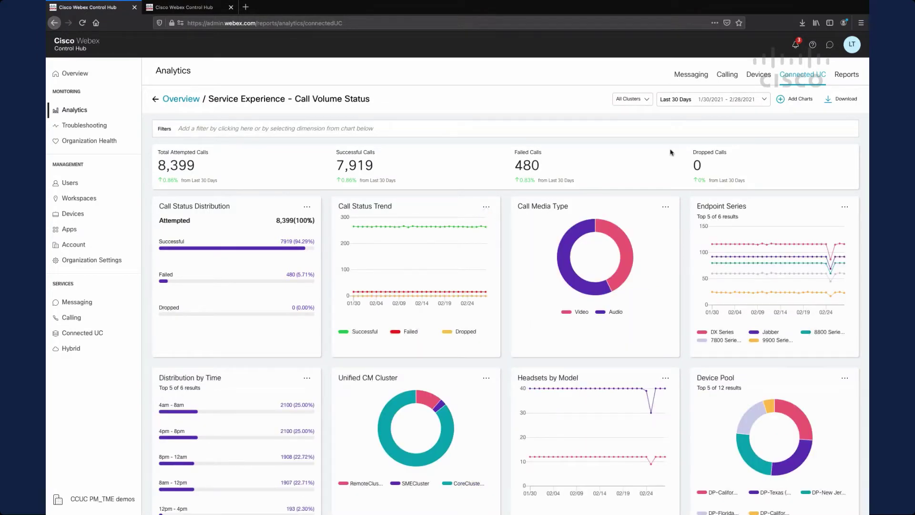
Step: Add the Endpoint Media Capability chart back to the Call Volume Status page
click(792, 99)
click(310, 184)
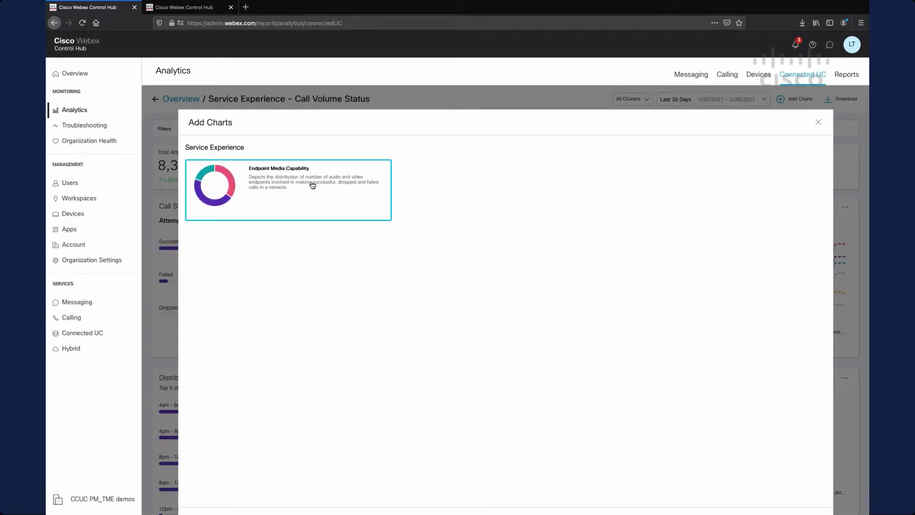
scroll(498, 294, down, 2)
click(804, 471)
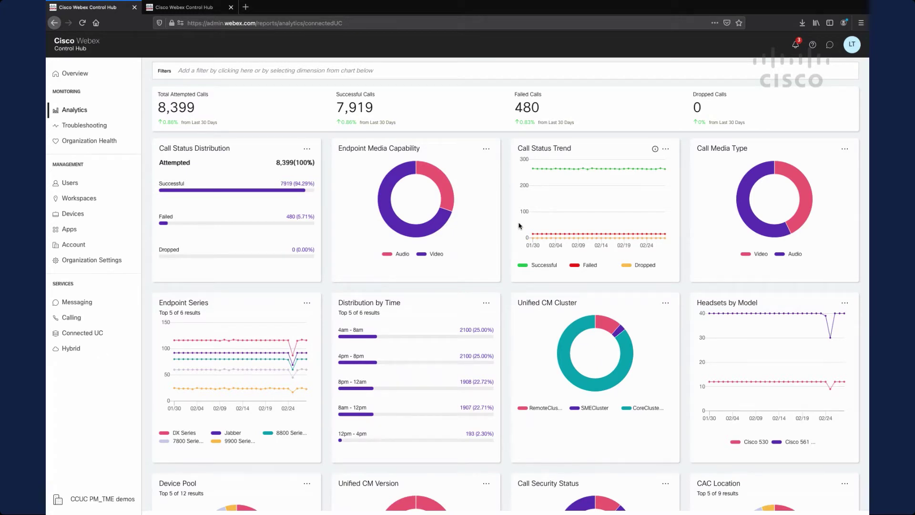
scroll(548, 209, up, 2)
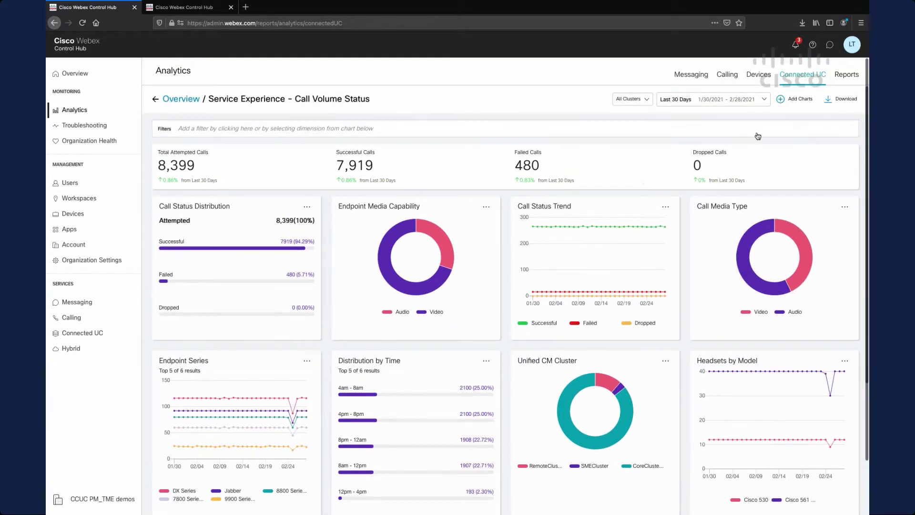
Step: Download the Call Volume Status report as CSV, open it in Microsoft Excel, and examine its call detail columns
click(846, 100)
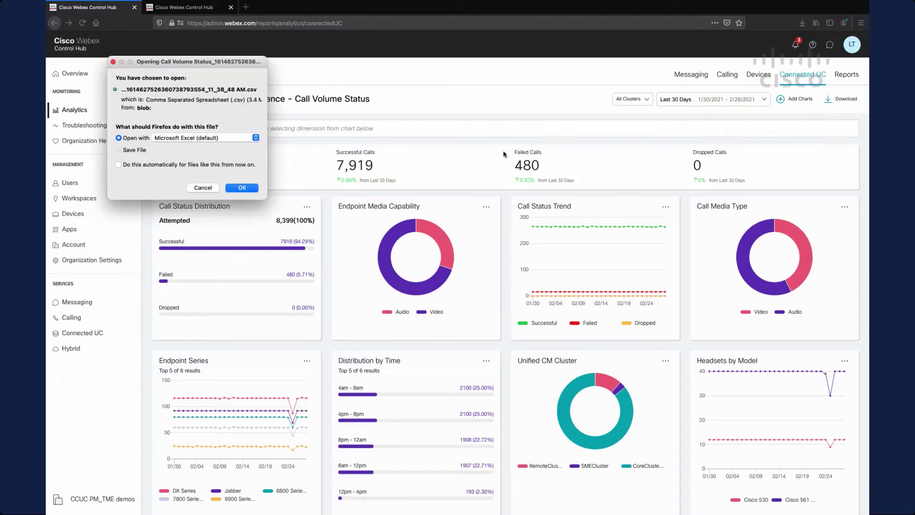
click(238, 189)
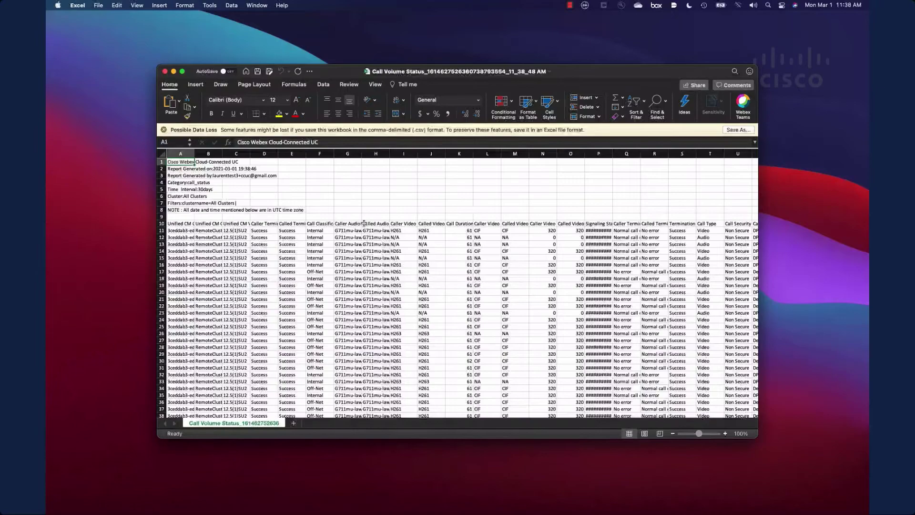
scroll(364, 223, right, 10)
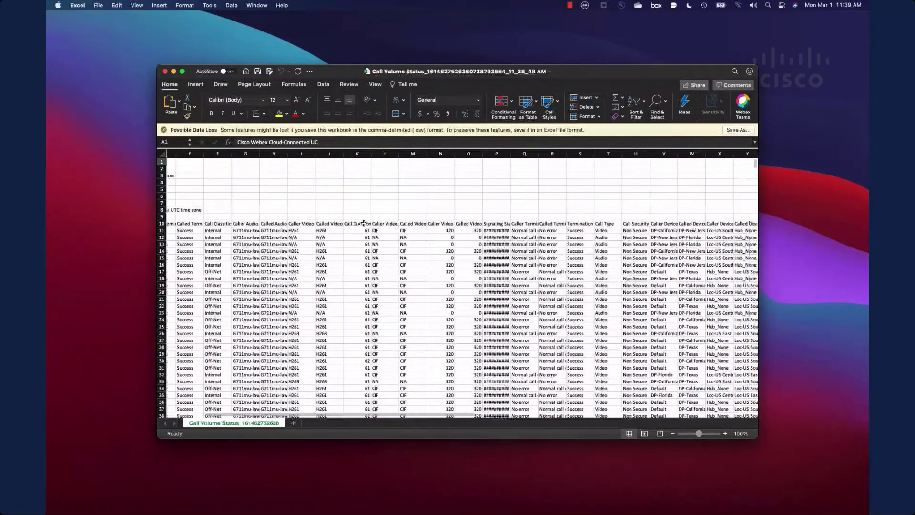
scroll(364, 223, right, 5)
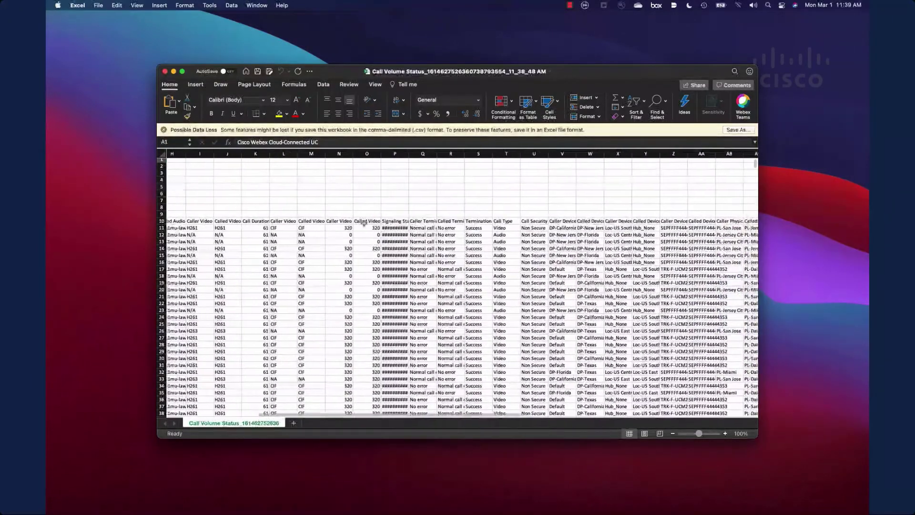
scroll(365, 223, right, 6)
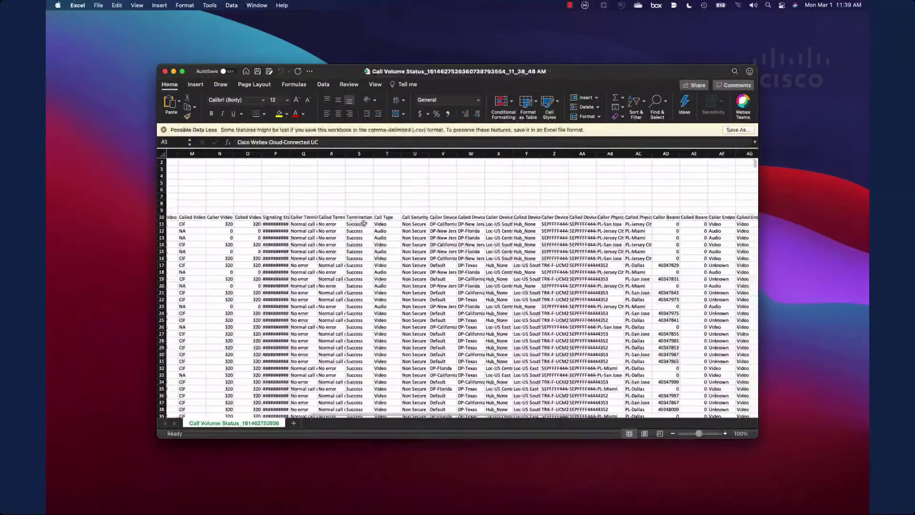
scroll(364, 223, right, 5)
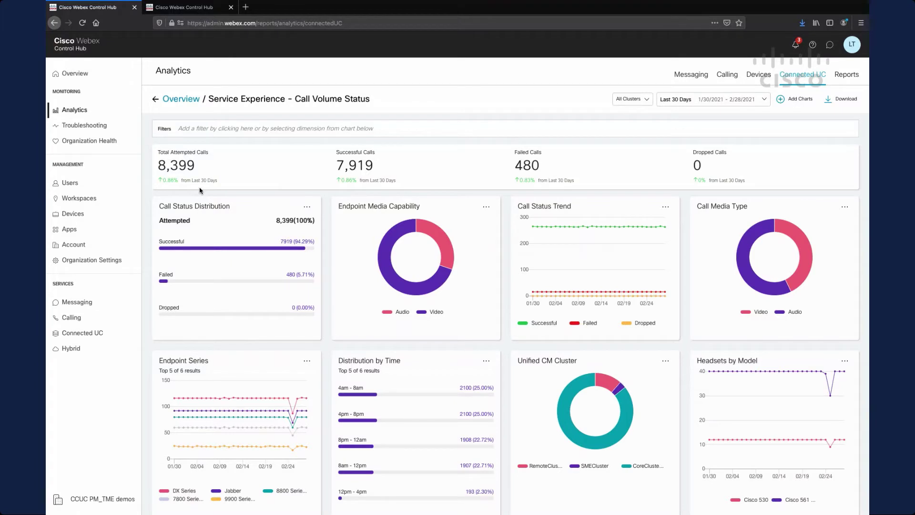
Step: Filter the Call Volume Status charts in Control Hub by Call Status Distribution = Failed
click(187, 134)
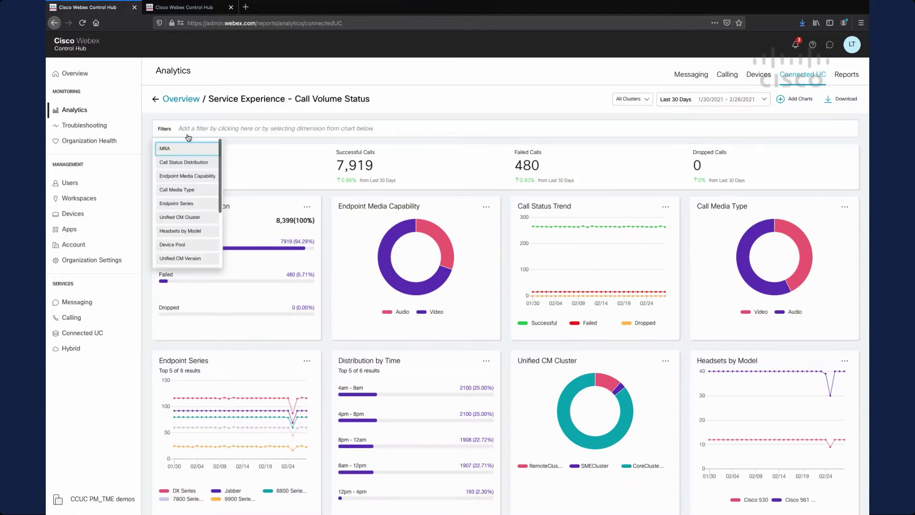
click(181, 163)
click(229, 149)
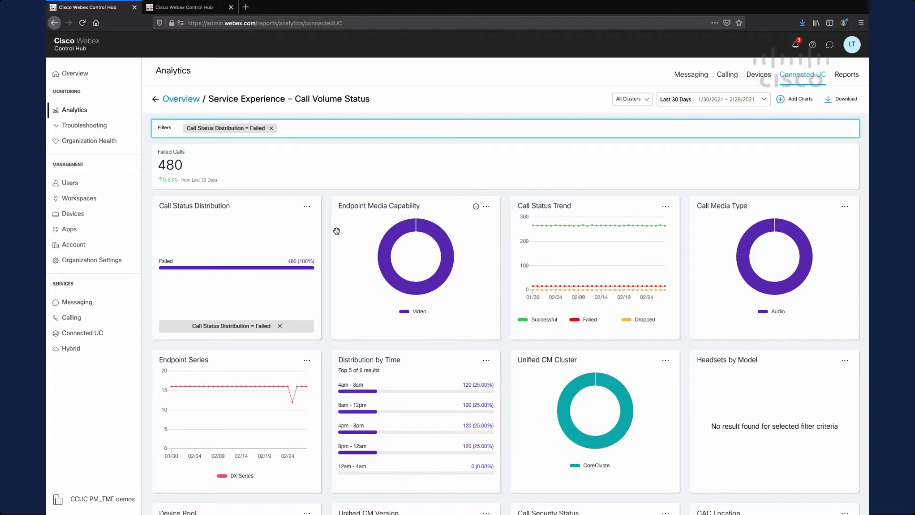
Step: Add a Call Failure Analysis = Call rejected filter from its chart, and review the filtered charts
scroll(336, 232, down, 6)
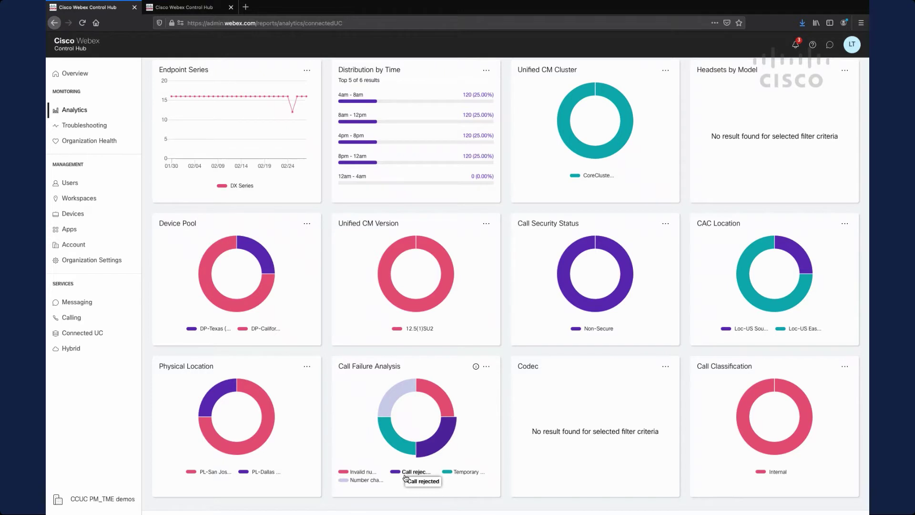
click(406, 474)
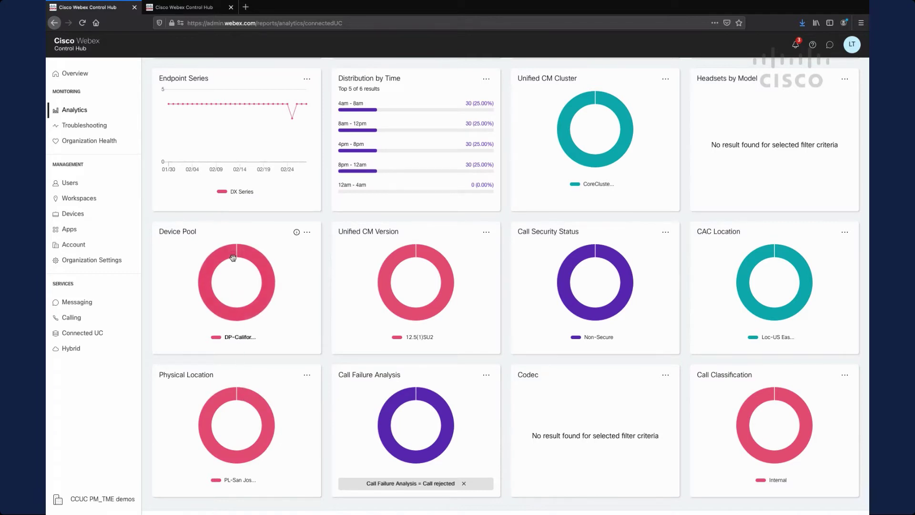
mouse_move(233, 258)
scroll(233, 258, up, 5)
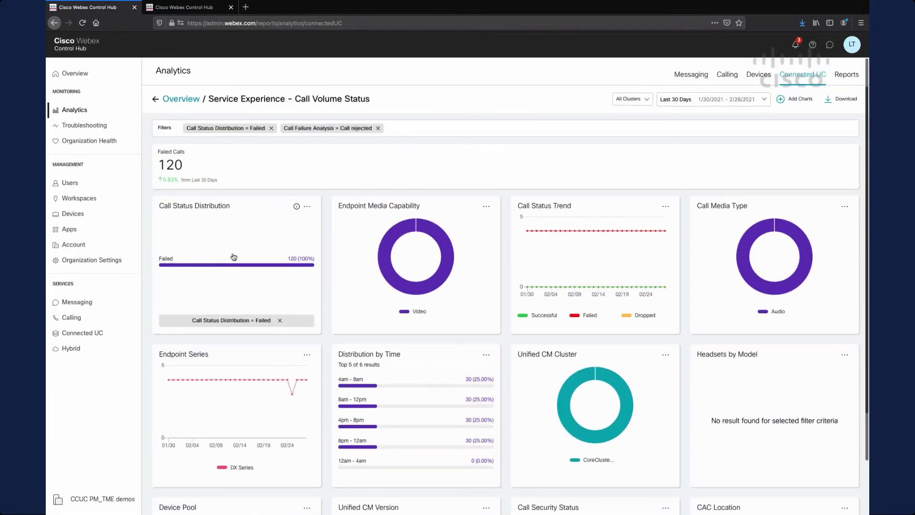
Step: View the Call Audio Quality details from the analytics overview, and return to the overview
click(178, 100)
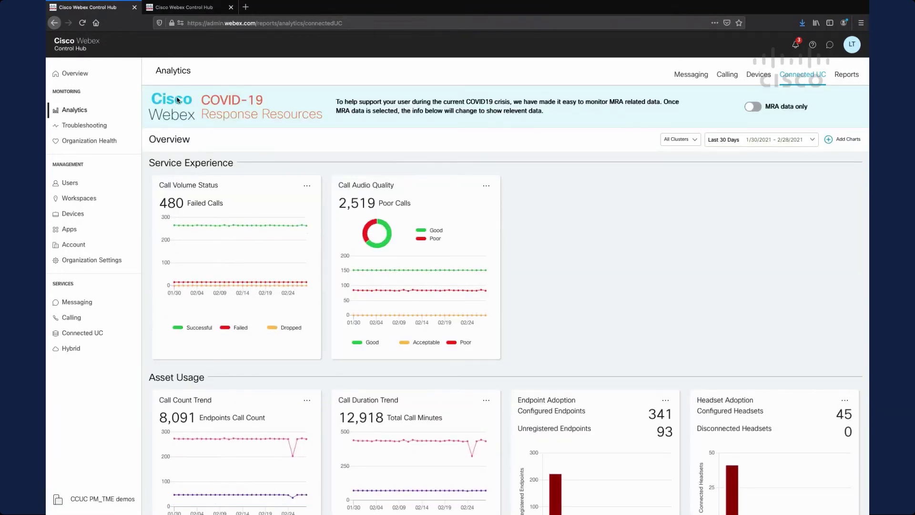
click(400, 231)
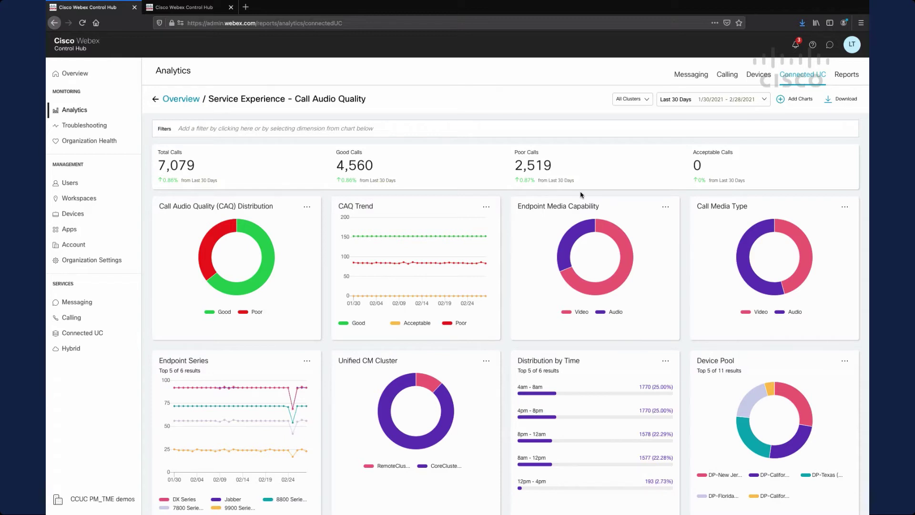
click(182, 100)
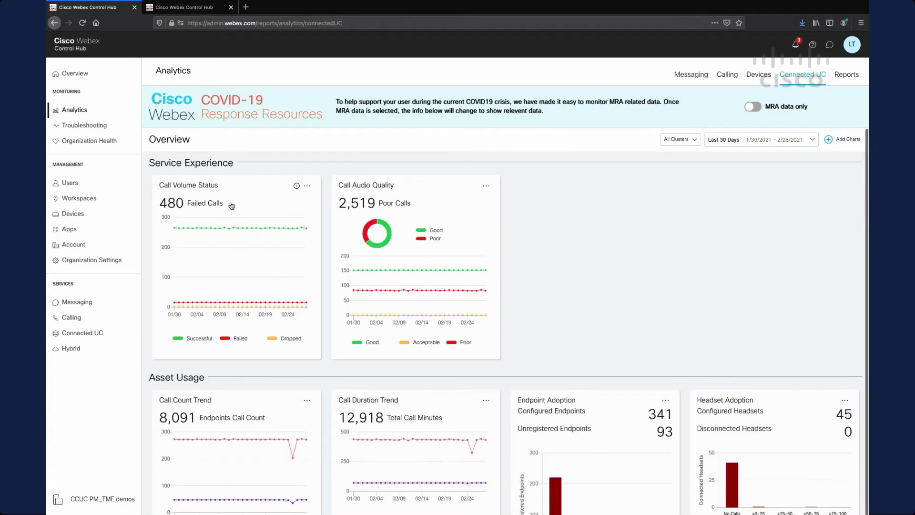
scroll(232, 206, down, 1)
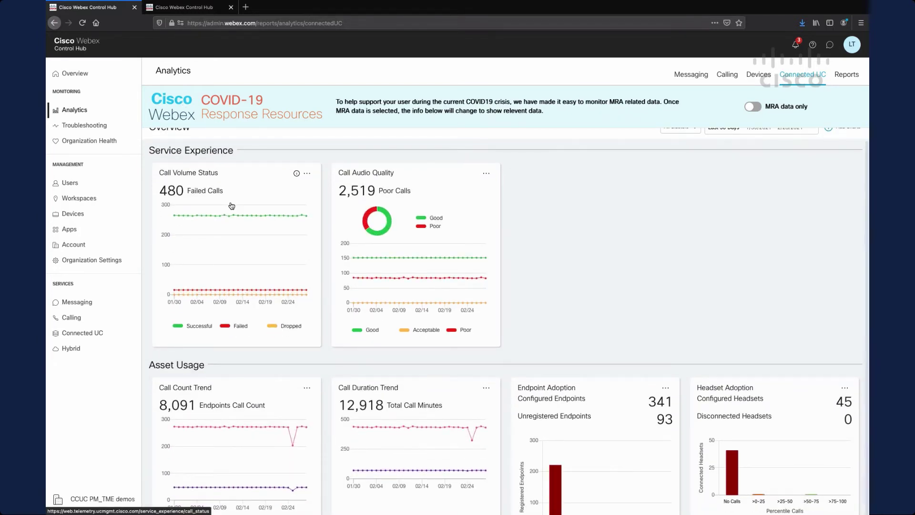
Step: View the Call Count Trend details under Asset Usage, and return to the analytics overview
scroll(232, 206, down, 1)
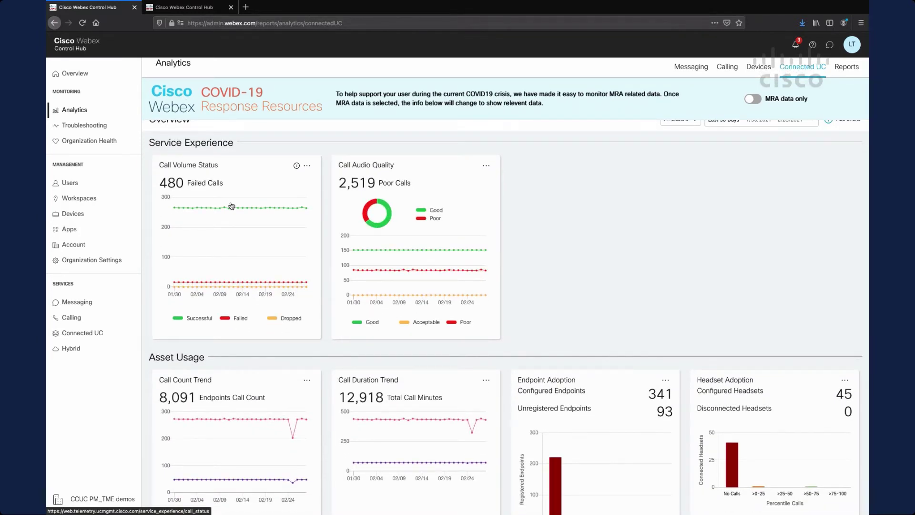
scroll(230, 282, down, 1)
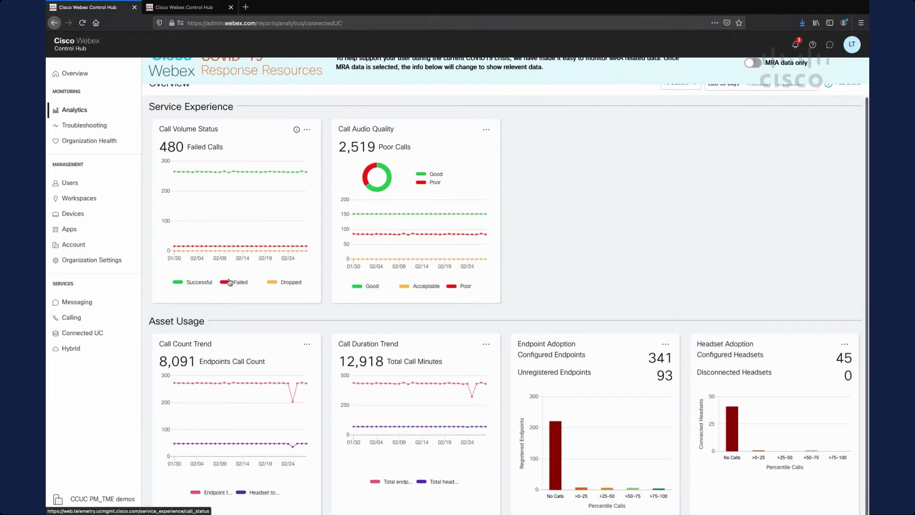
click(196, 350)
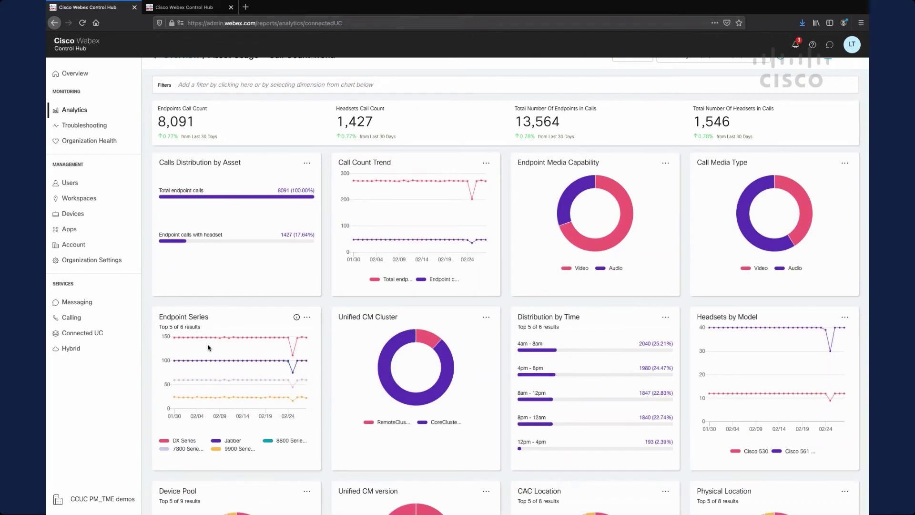
scroll(199, 129, up, 1)
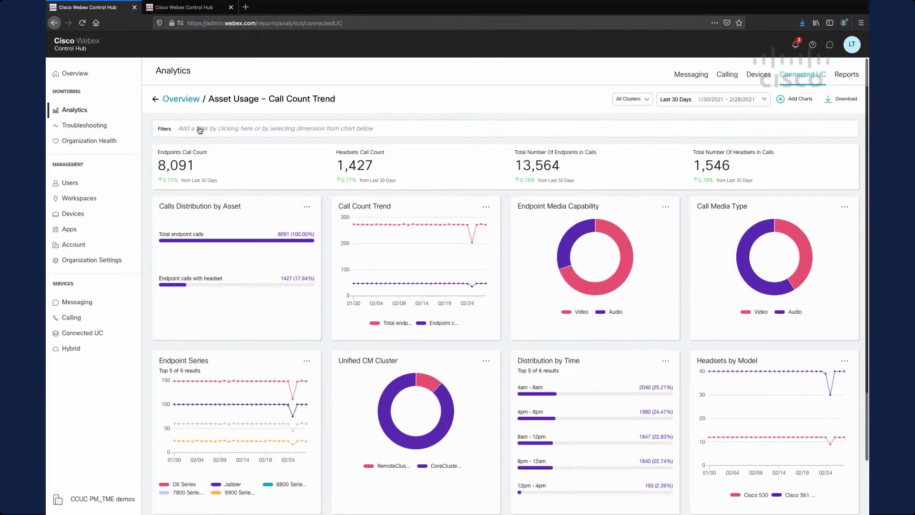
click(186, 103)
Step: View the Call Duration Trend details under Asset Usage, return to the overview, and examine the Endpoint Adoption details
scroll(378, 370, down, 1)
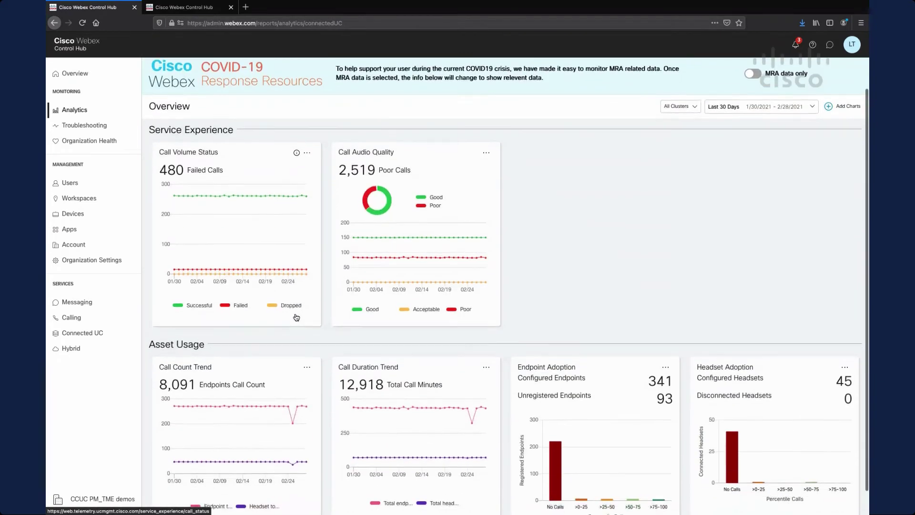
click(378, 366)
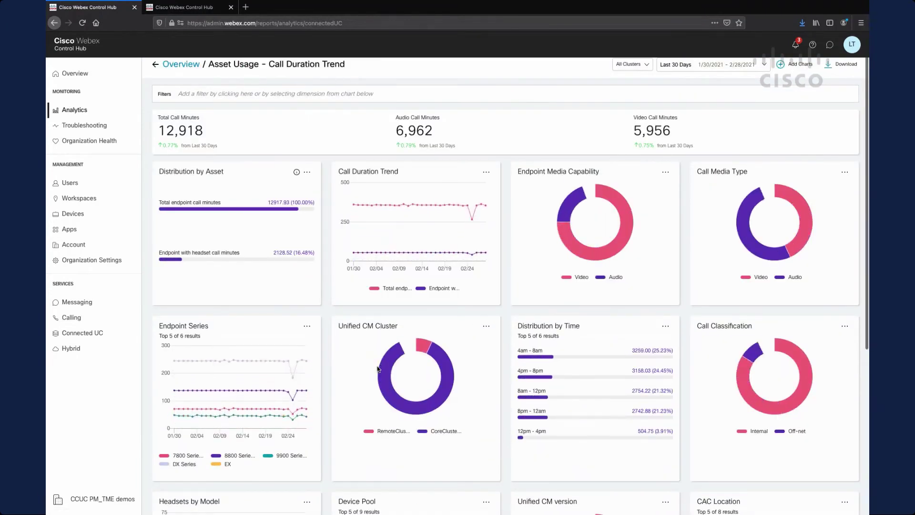
click(188, 64)
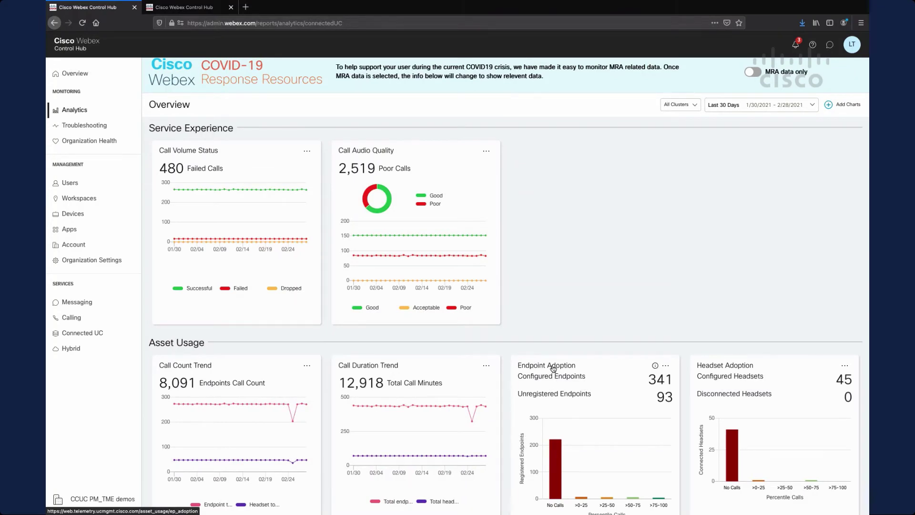
click(551, 368)
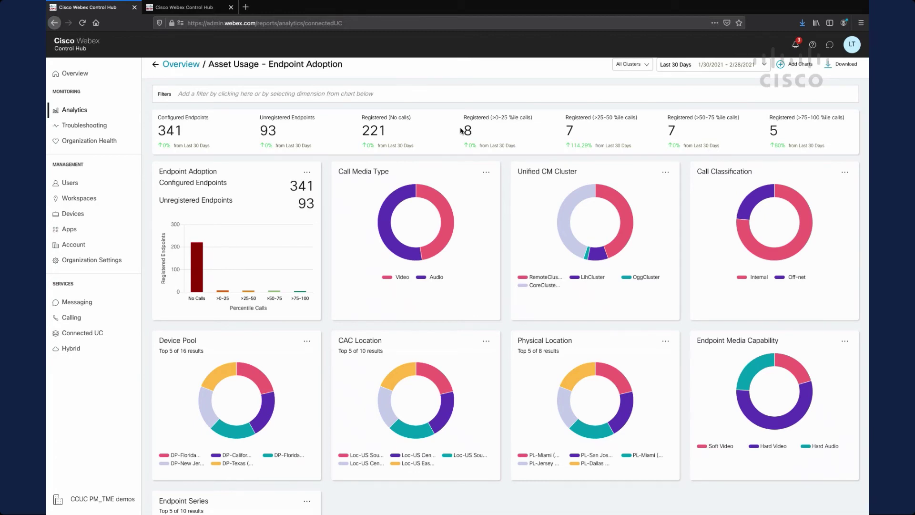
scroll(461, 131, up, 1)
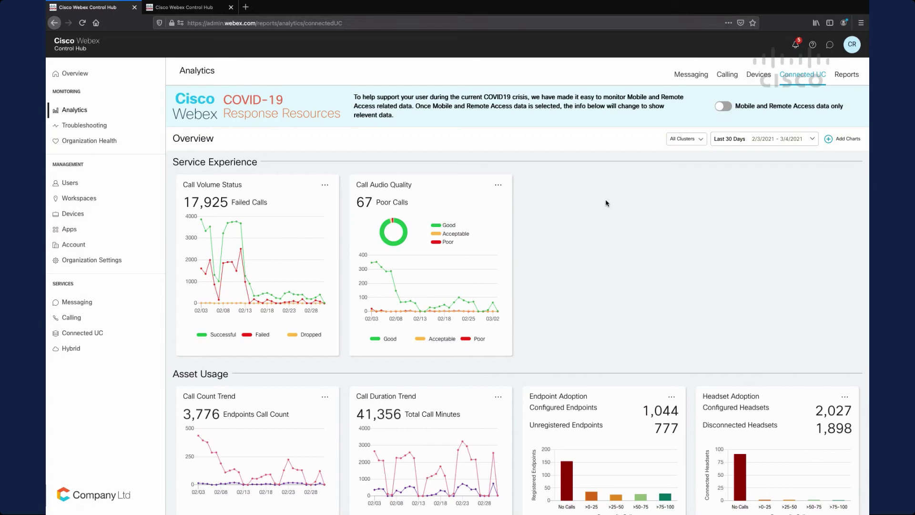
Step: View the Call Traffic Locations details under Traffic Analysis from the analytics overview, and return to the overview
scroll(605, 202, down, 8)
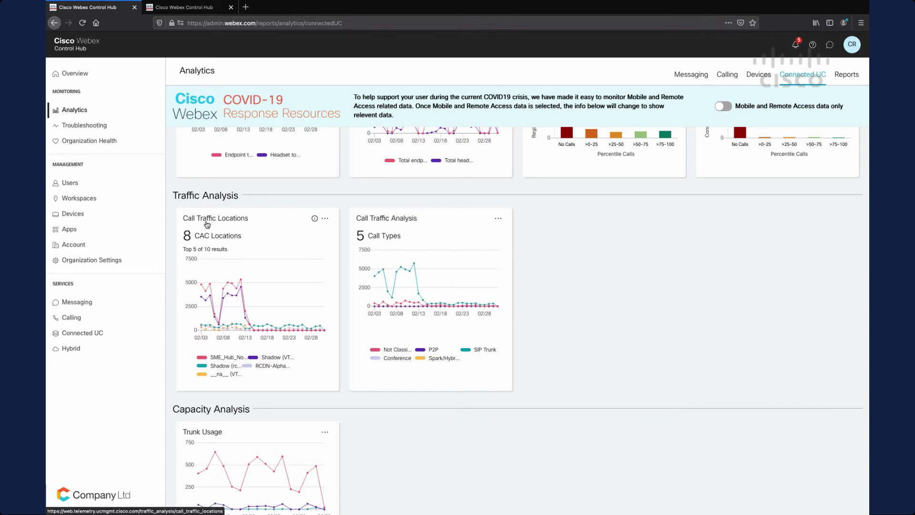
click(227, 235)
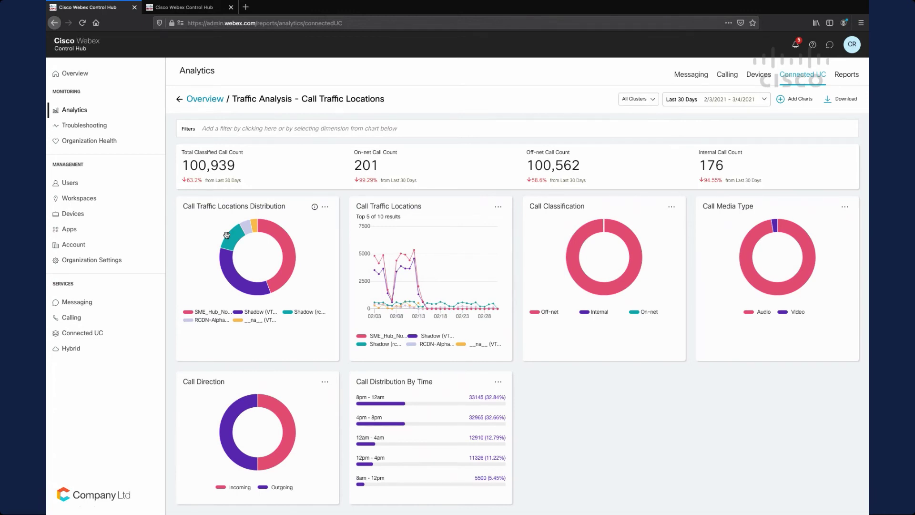
click(205, 99)
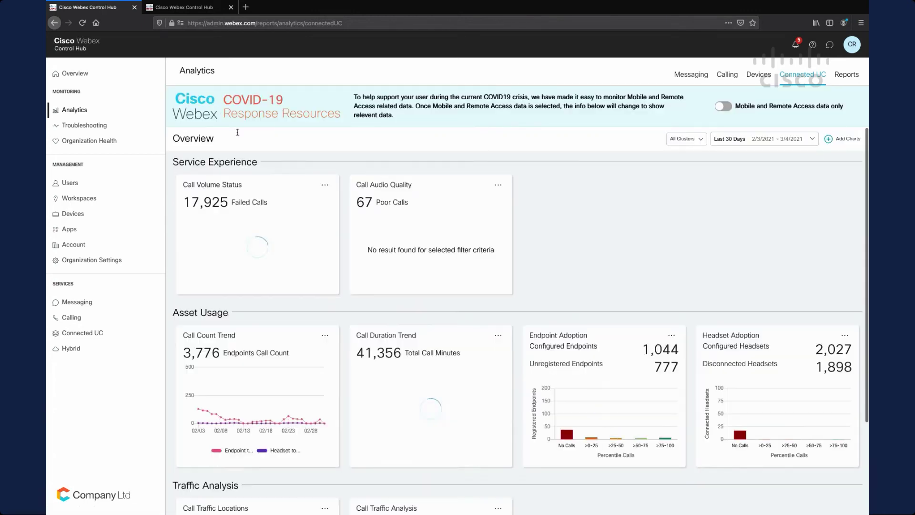
Step: Examine the Call Traffic Analysis details under Traffic Analysis, and go back to the analytics overview
scroll(402, 326, down, 8)
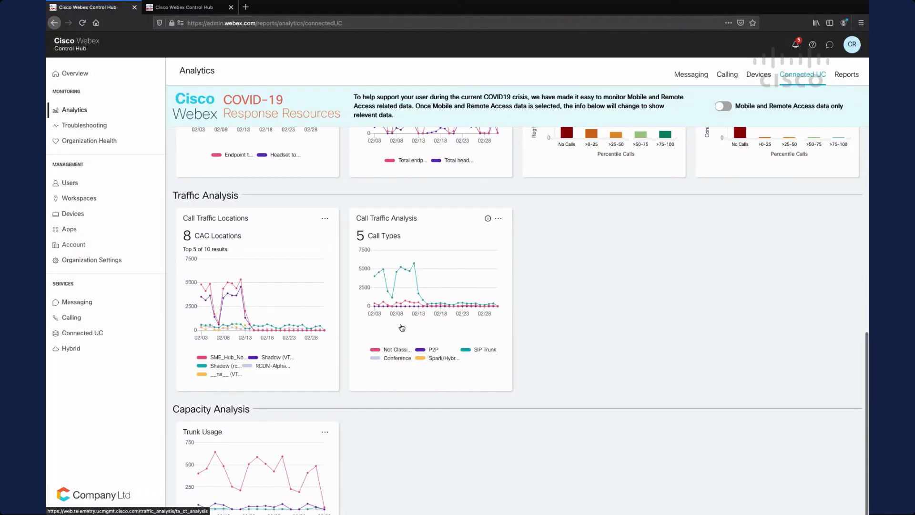
click(393, 259)
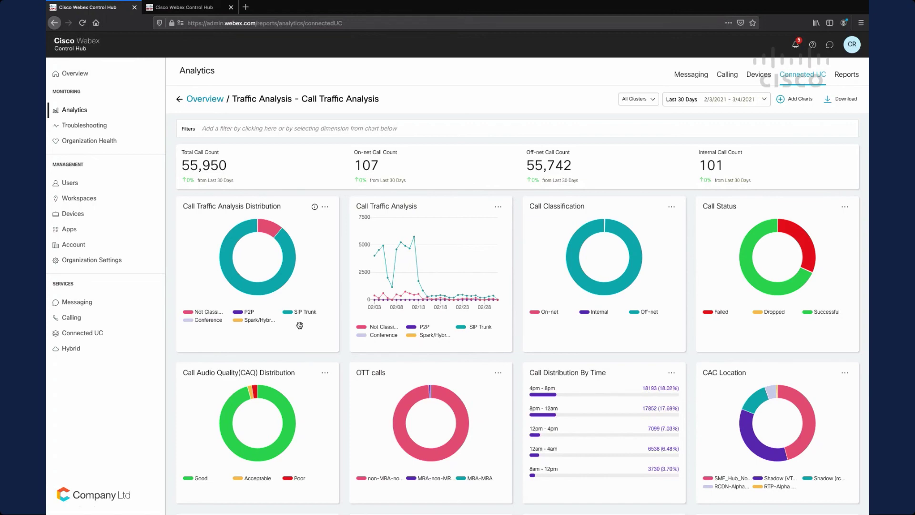
click(203, 100)
Step: Open the Trunk Usage details under Capacity Analysis in the analytics overview
scroll(292, 278, down, 10)
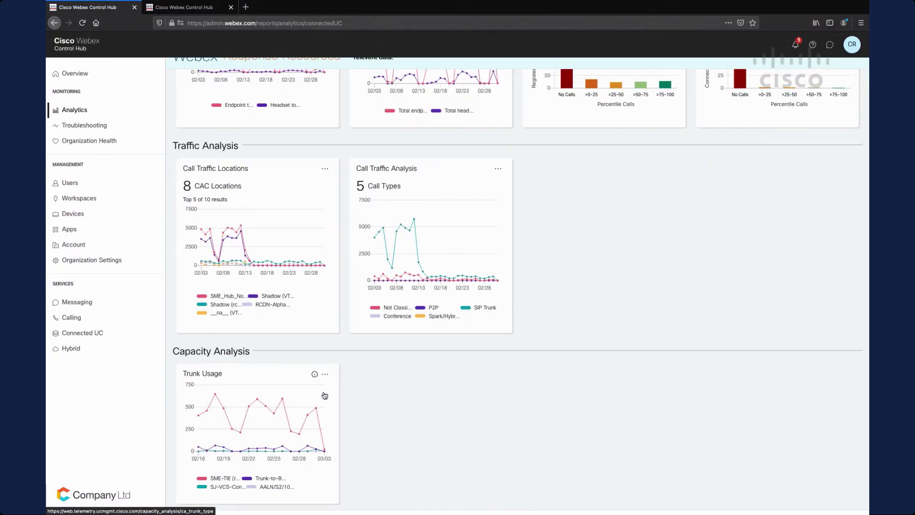
click(265, 399)
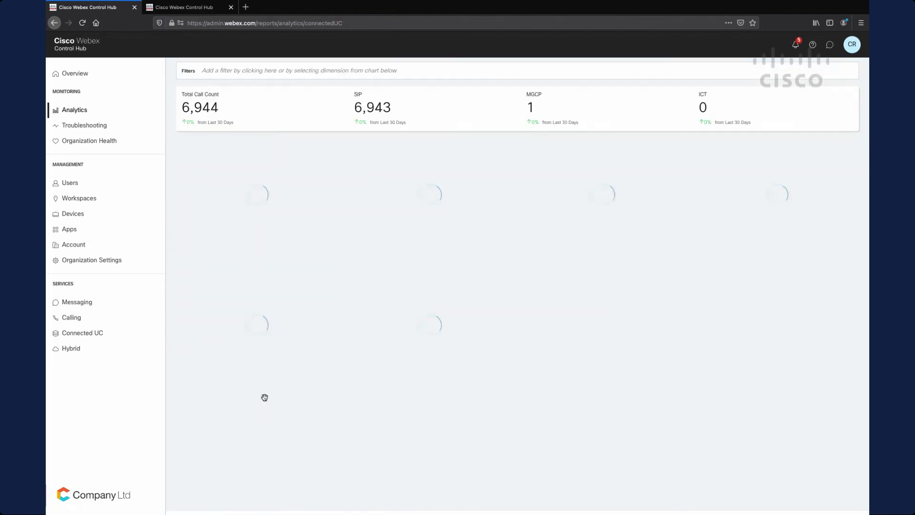